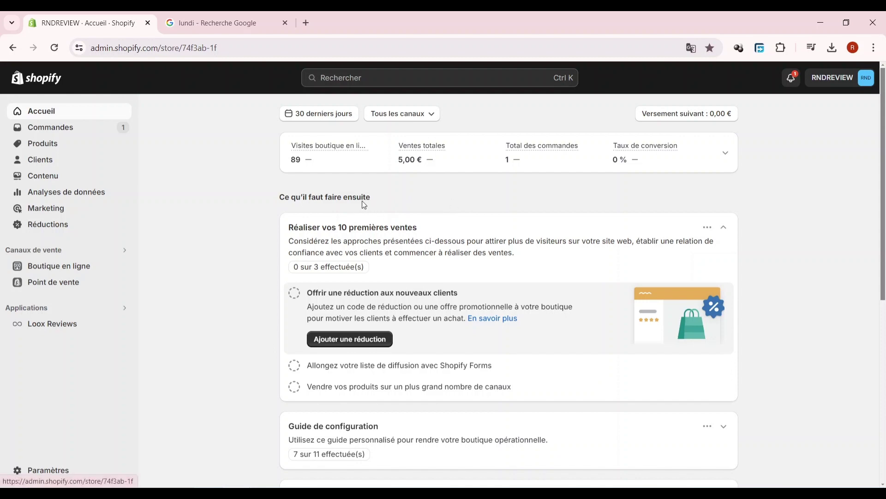
Step: Switch to the Google results for monday and open the official monday.com site
click(231, 27)
scroll(308, 175, up, 4)
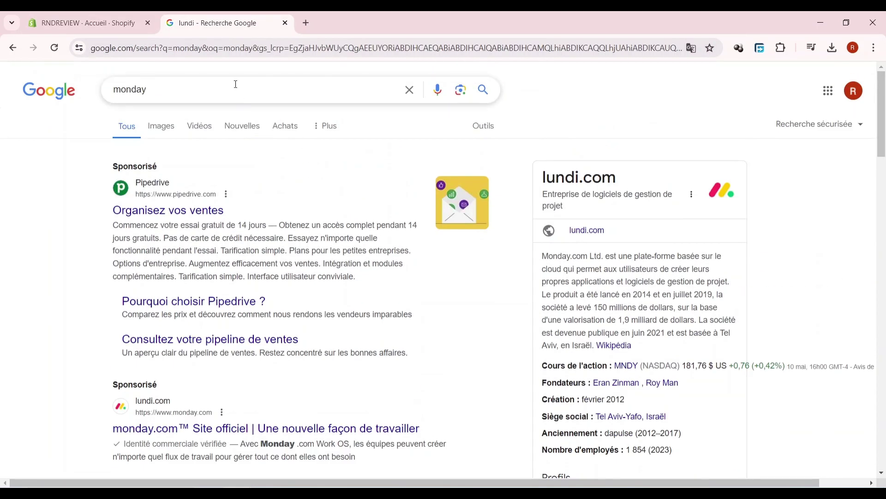
scroll(298, 322, down, 3)
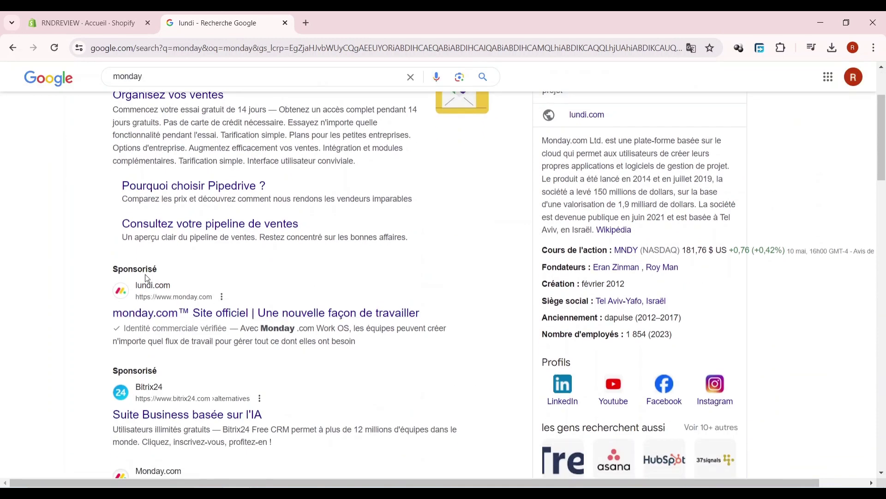
click(228, 312)
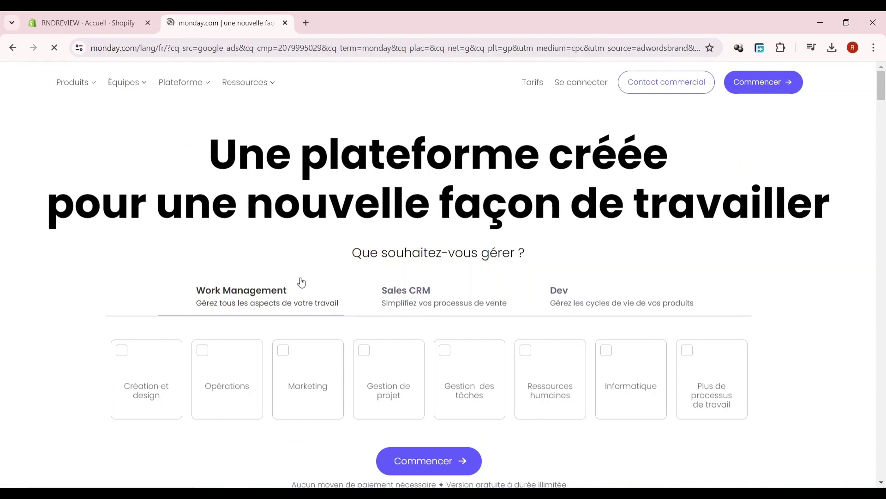
Step: Start a free monday.com sign-up and continue with a Google account
scroll(441, 403, down, 1)
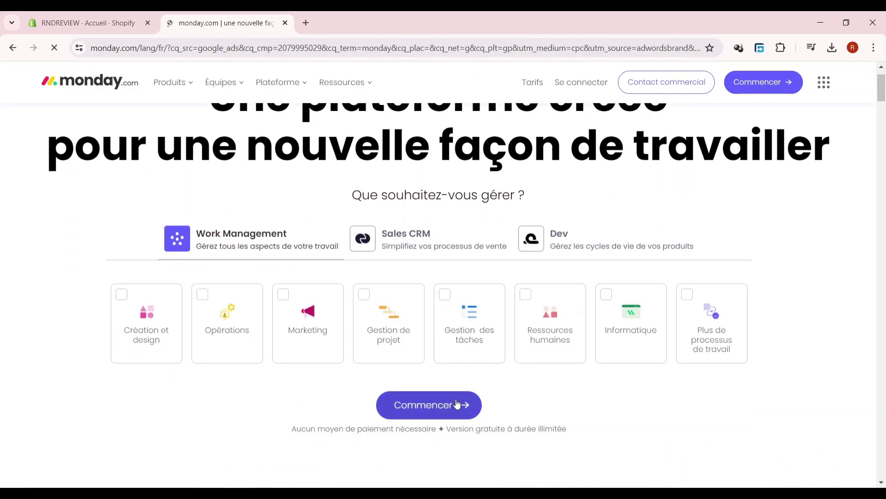
click(467, 405)
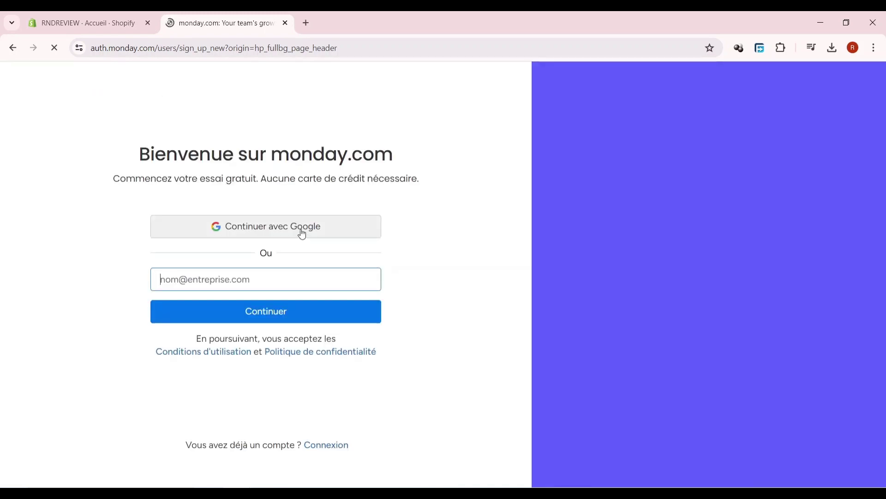
click(348, 227)
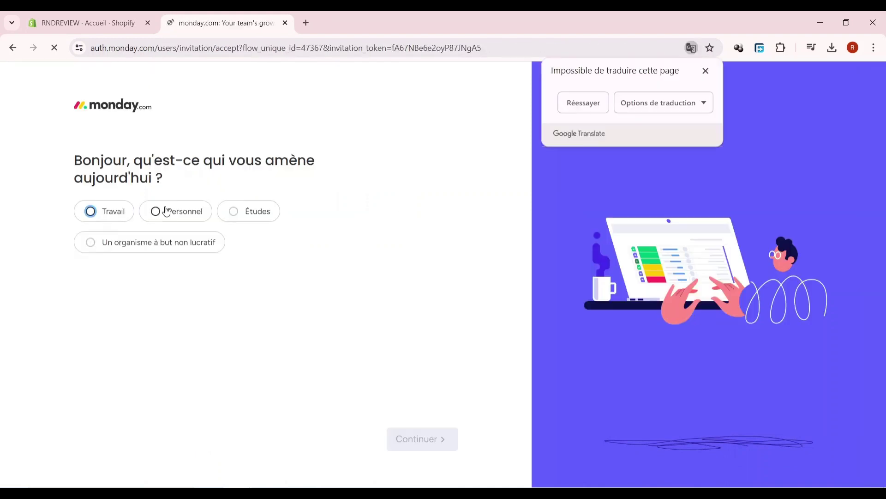
Step: Answer the onboarding questions with Travail as purpose, Chef d'entreprise as role, team size 2-5 and company size 1-19
click(115, 211)
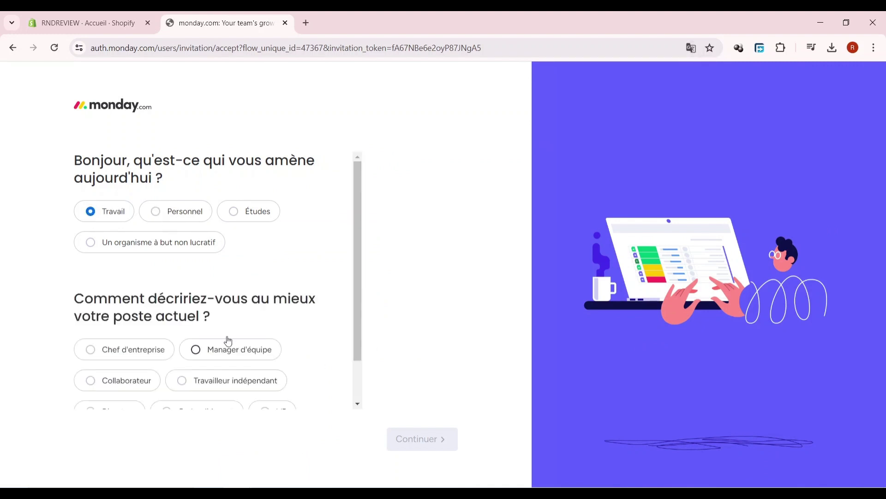
click(137, 307)
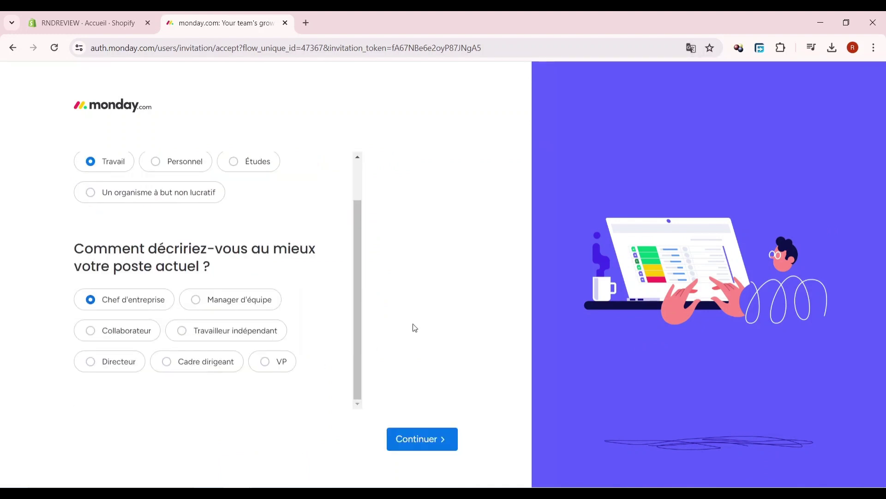
click(433, 438)
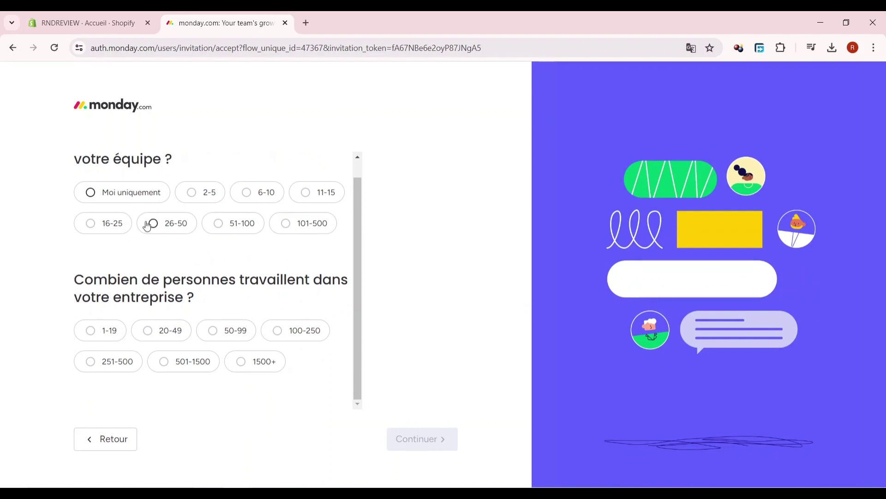
click(201, 198)
click(91, 330)
click(444, 445)
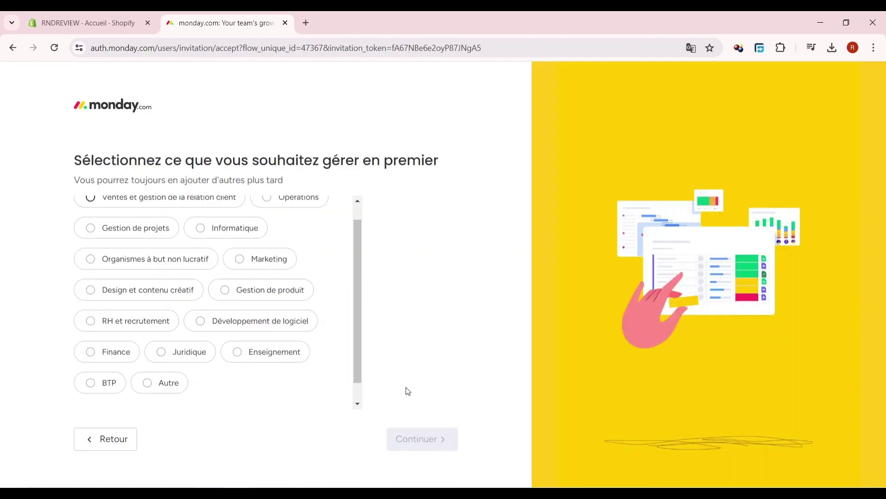
Step: Complete the onboarding survey with Gestion de projets to manage, Planification de projet as focus and Consultant as referral source
click(153, 247)
click(454, 446)
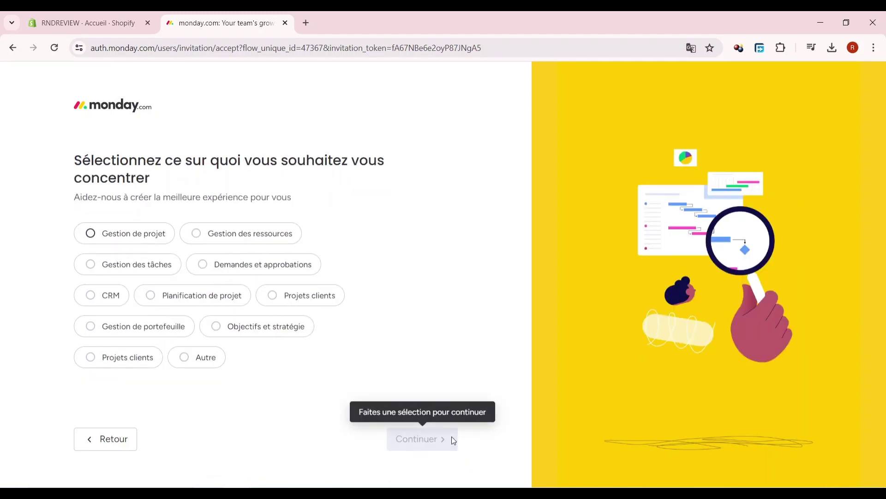
click(230, 297)
click(418, 444)
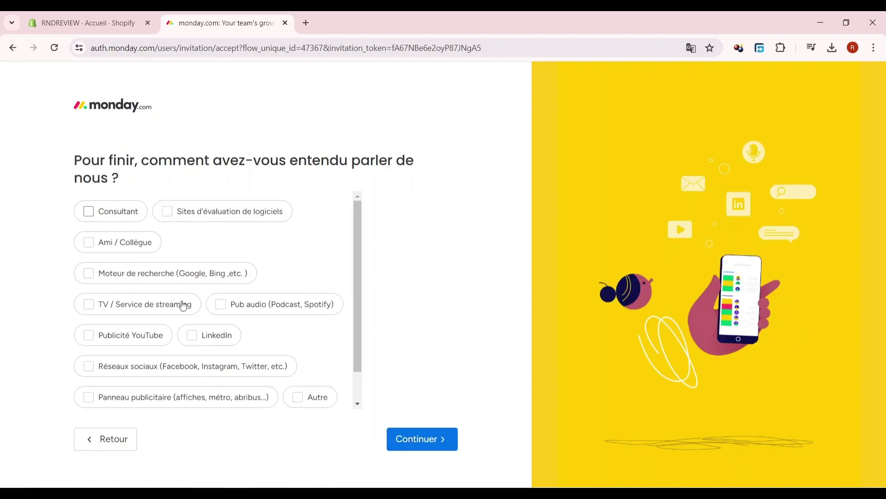
click(124, 215)
click(418, 441)
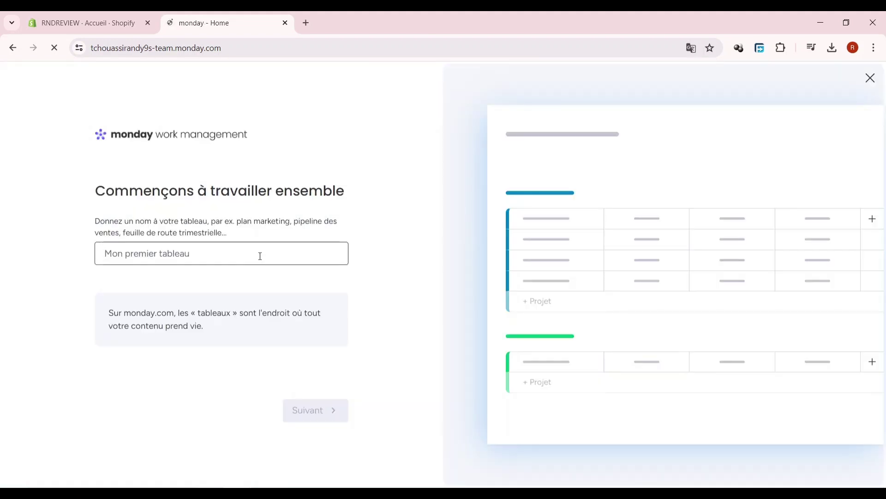
Step: Name the first board equipe and proceed to its column selection
text(e)
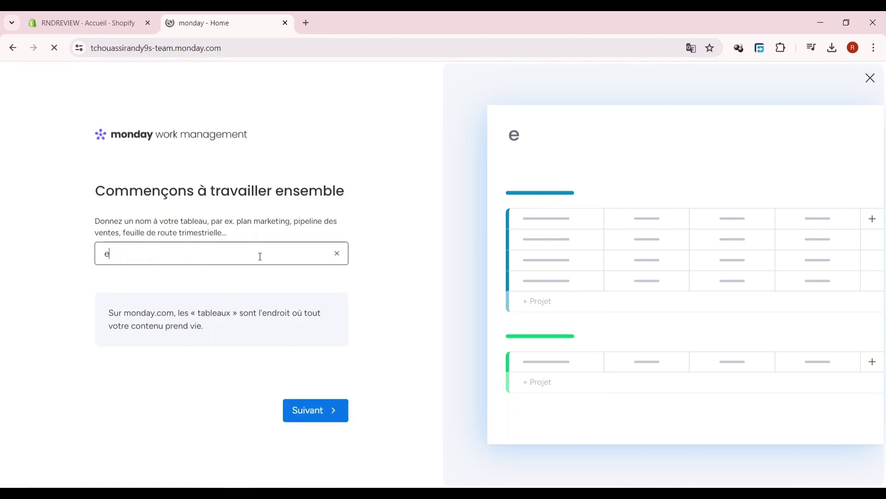
text(quipw)
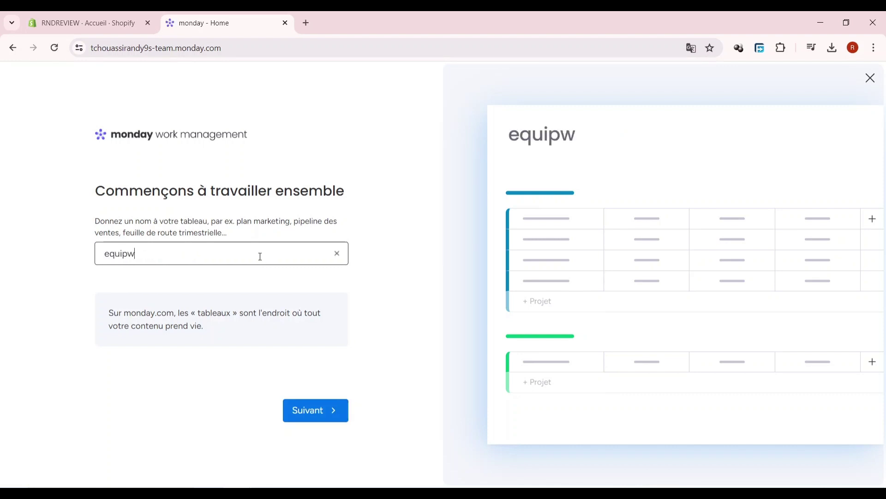
key(BackSpace)
text(e)
key(Return)
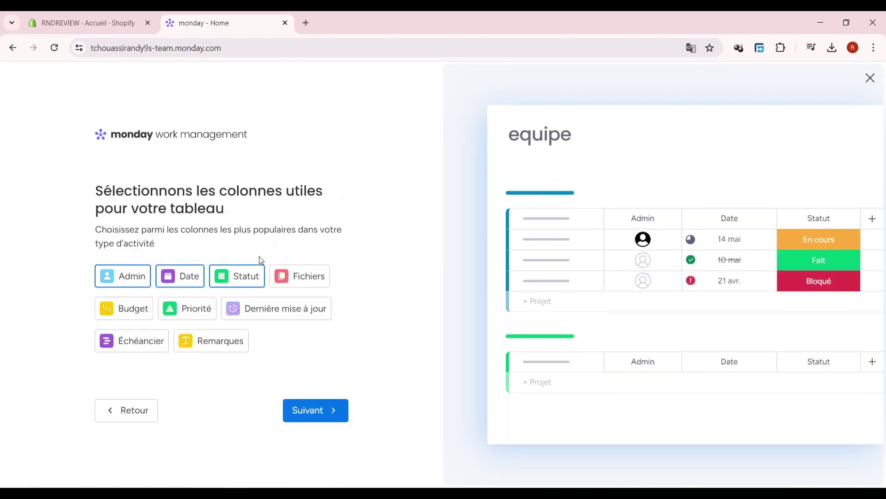
Step: Keep the Admin, Date and Statut columns, the default layout and the suggested project names, and finish creating the board
click(293, 416)
click(306, 417)
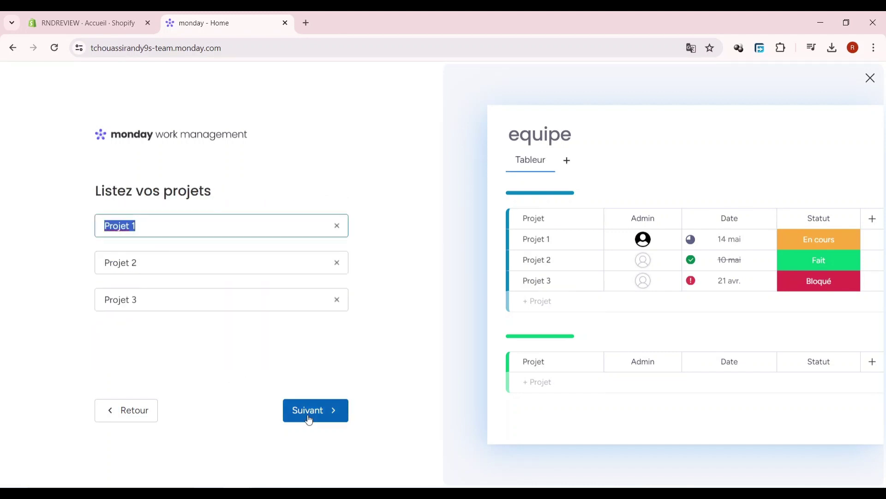
click(309, 419)
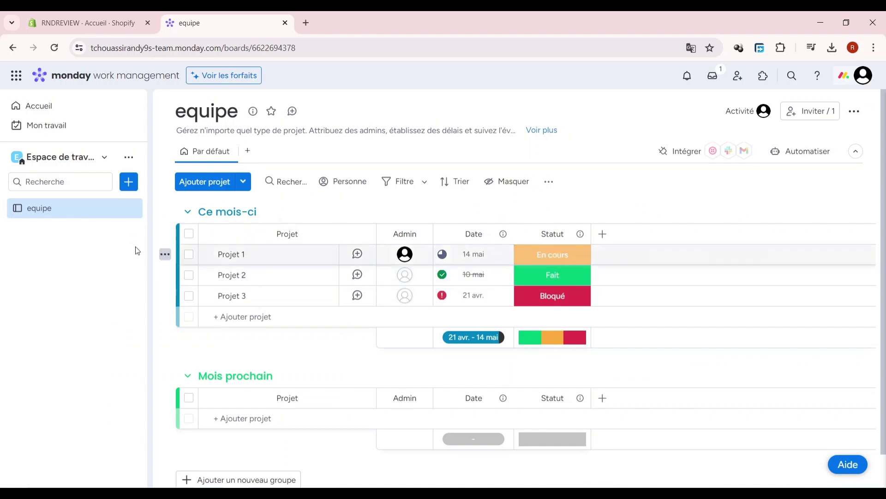
Step: Switch to the Shopify admin and open the store's Utilisateurs et autorisations settings
mouse_move(312, 283)
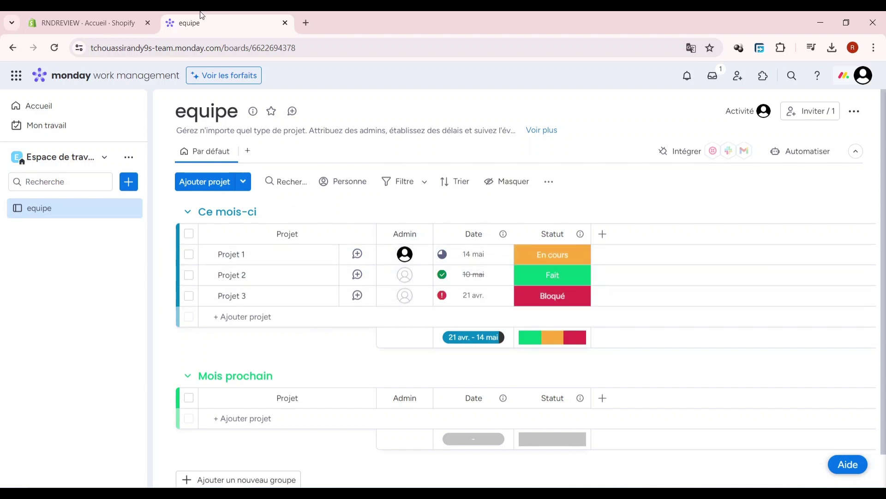
click(129, 27)
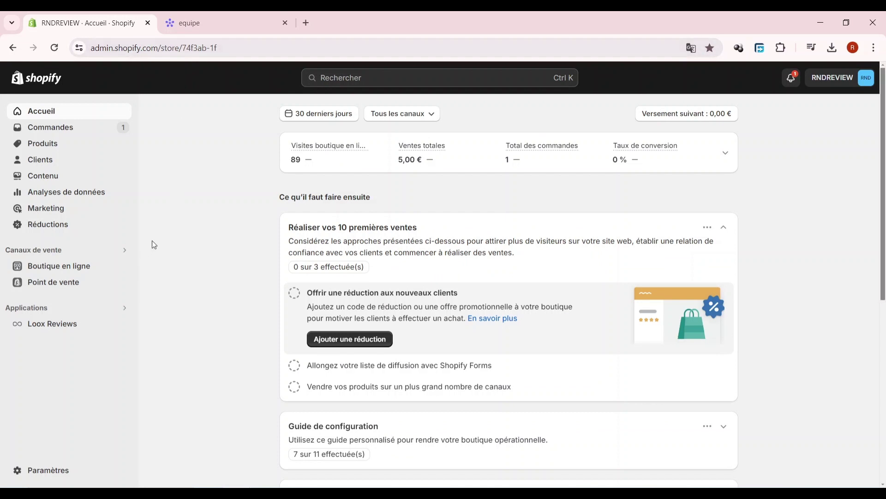
click(69, 470)
scroll(236, 331, down, 3)
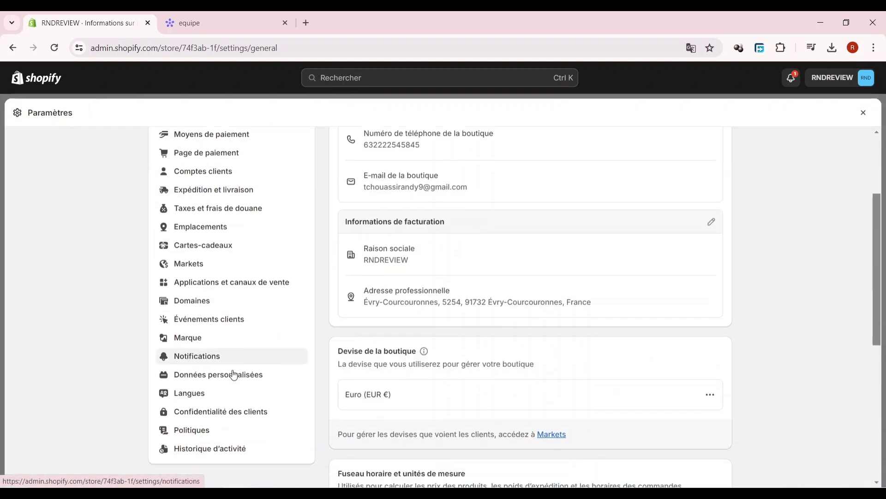
scroll(234, 375, down, 2)
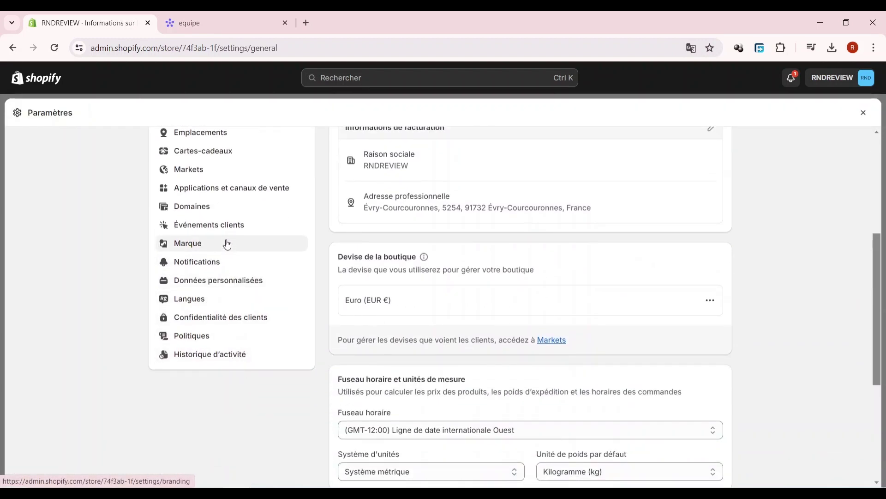
scroll(217, 251, up, 5)
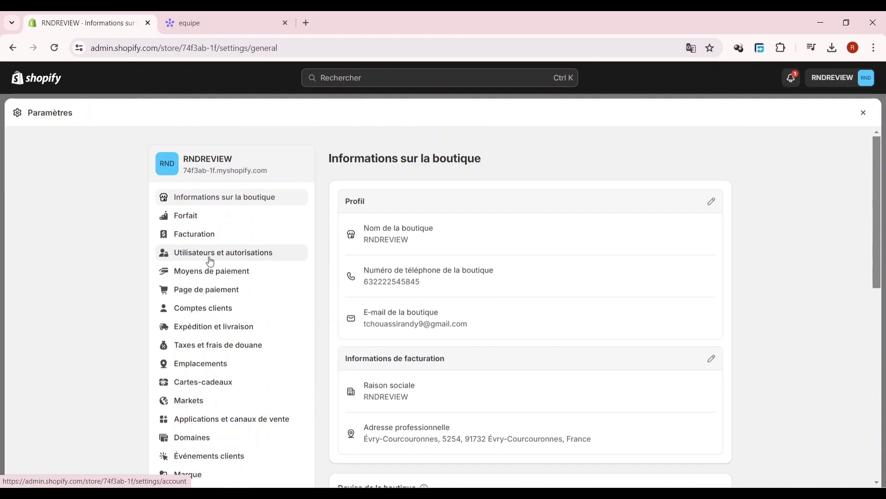
click(210, 260)
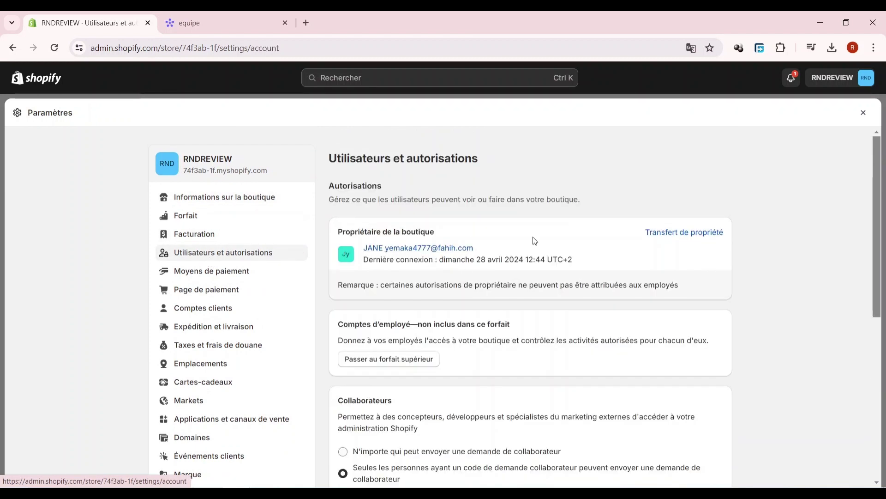
Step: Try allowing anyone to send collaborator requests, and restrict them back to people with a collaborator request code
scroll(507, 273, down, 1)
scroll(650, 178, down, 3)
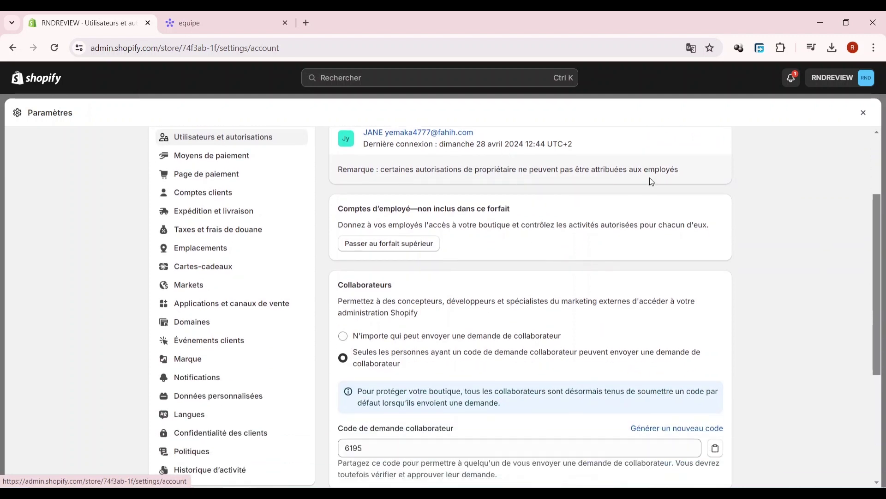
scroll(620, 200, up, 3)
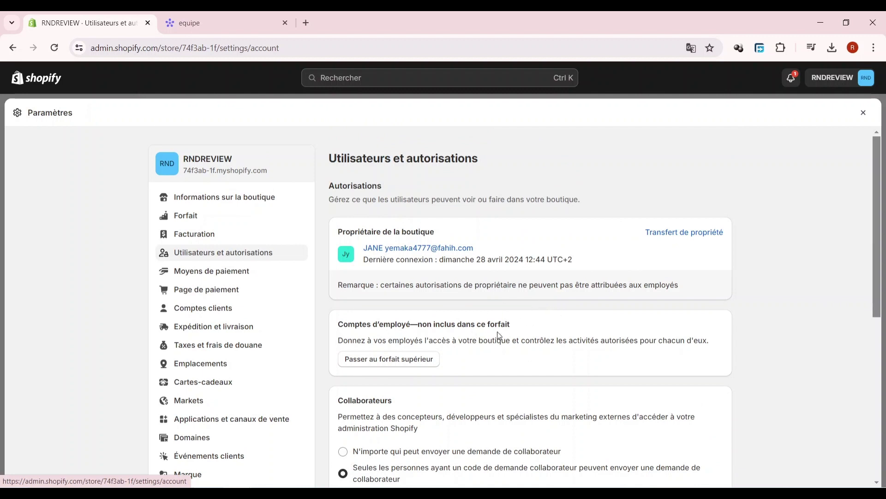
scroll(497, 332, down, 3)
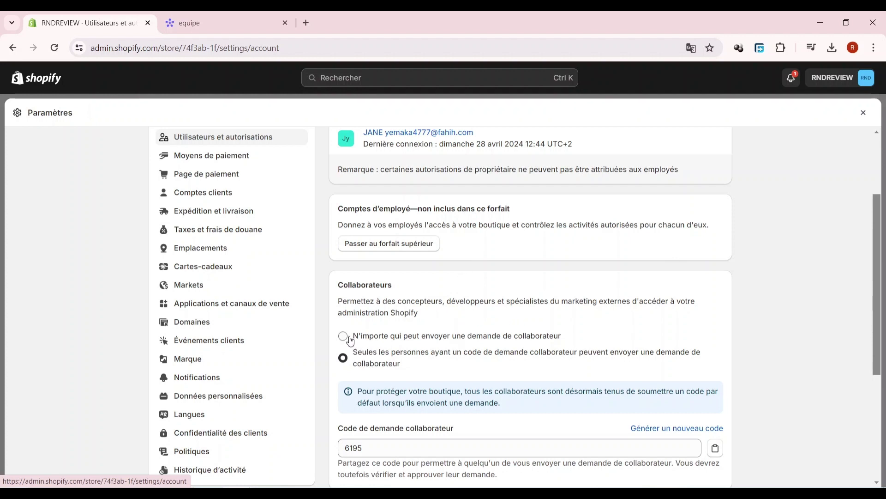
click(367, 336)
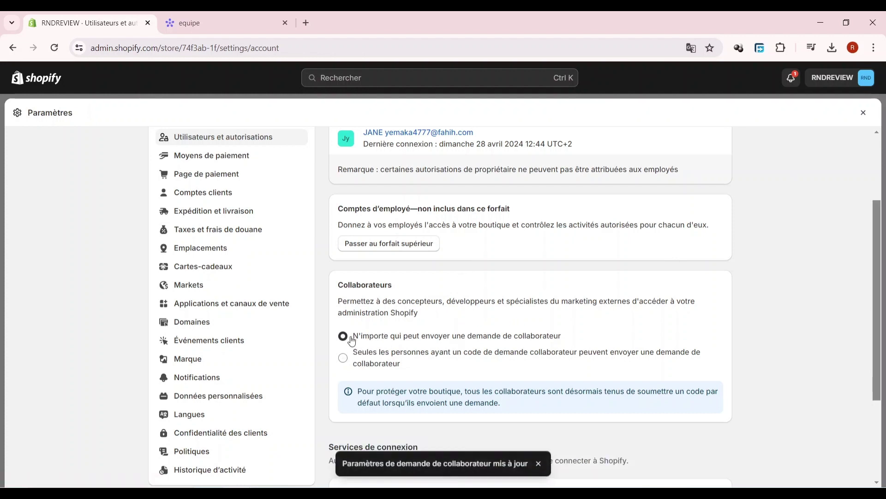
click(364, 360)
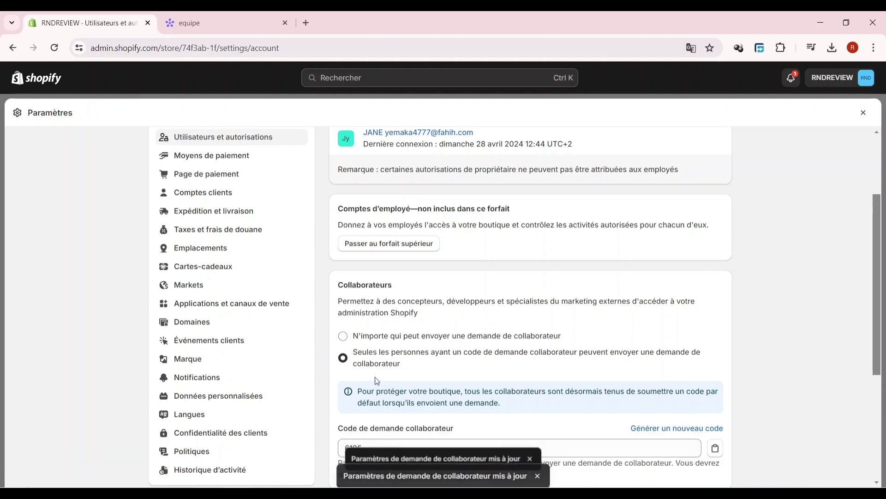
Step: Copy the store's collaborator request code
scroll(477, 368, down, 4)
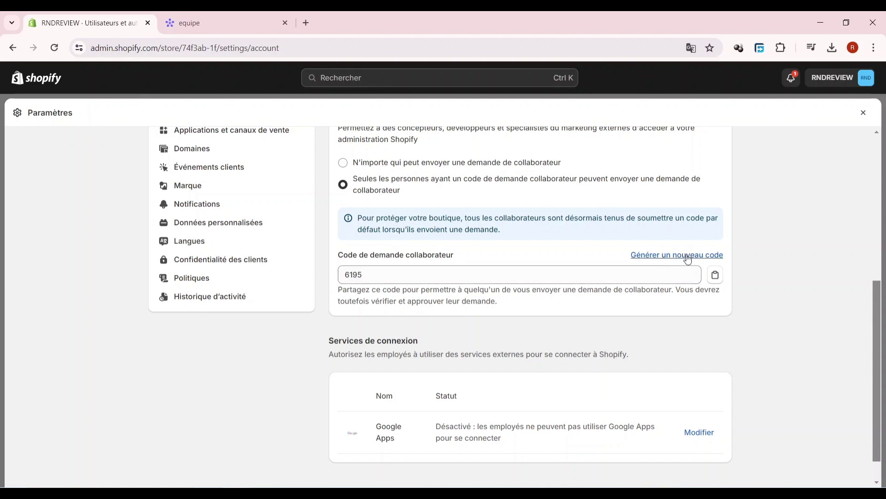
click(716, 277)
Step: Review the store owner, employee account, collaborator and login service sections of the users and permissions settings
scroll(497, 313, up, 3)
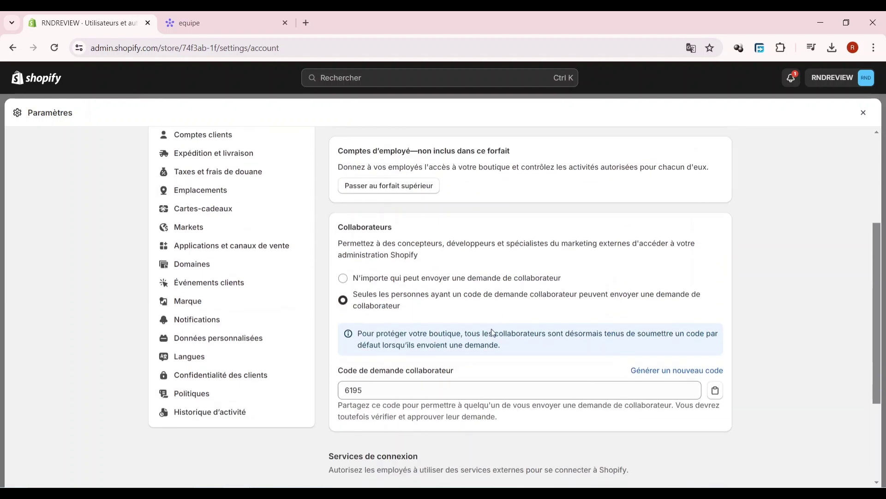
scroll(471, 362, up, 4)
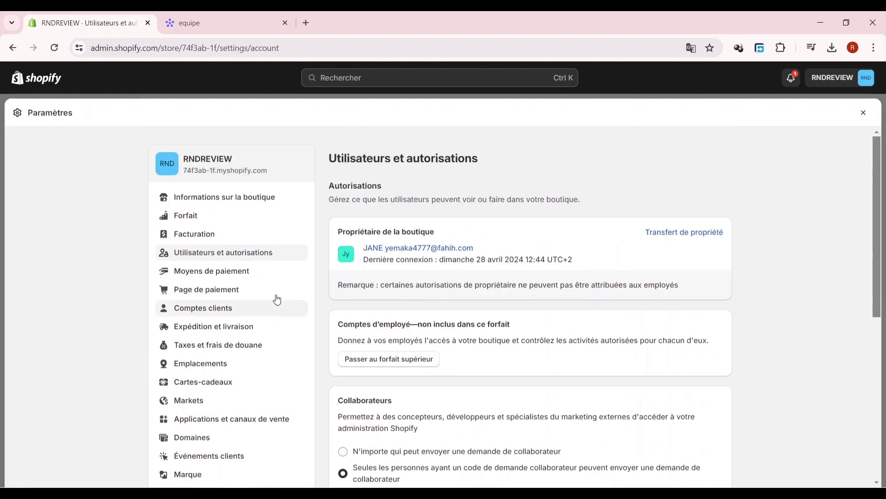
scroll(611, 310, down, 5)
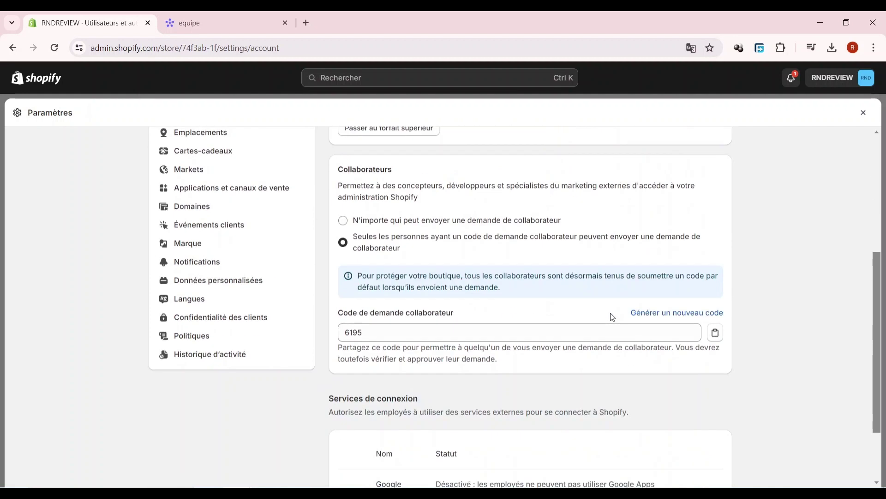
scroll(612, 317, down, 2)
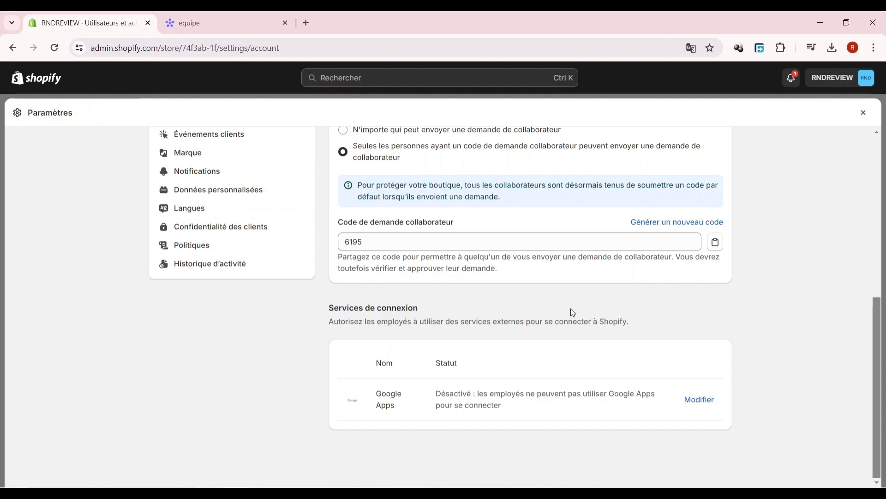
scroll(571, 311, up, 6)
scroll(568, 320, down, 2)
scroll(566, 319, down, 4)
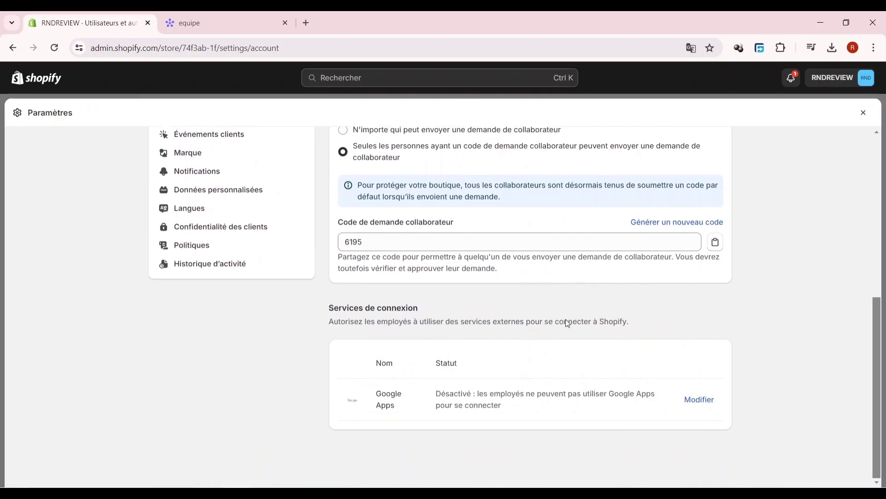
Step: Close the Shopify store settings and switch to the equipe board in monday.com
scroll(567, 328, up, 5)
scroll(572, 327, up, 2)
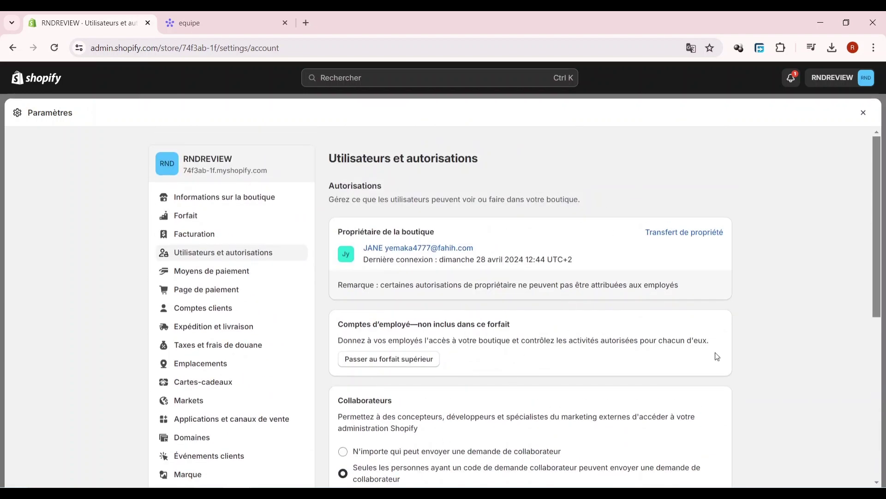
scroll(621, 322, down, 4)
click(863, 113)
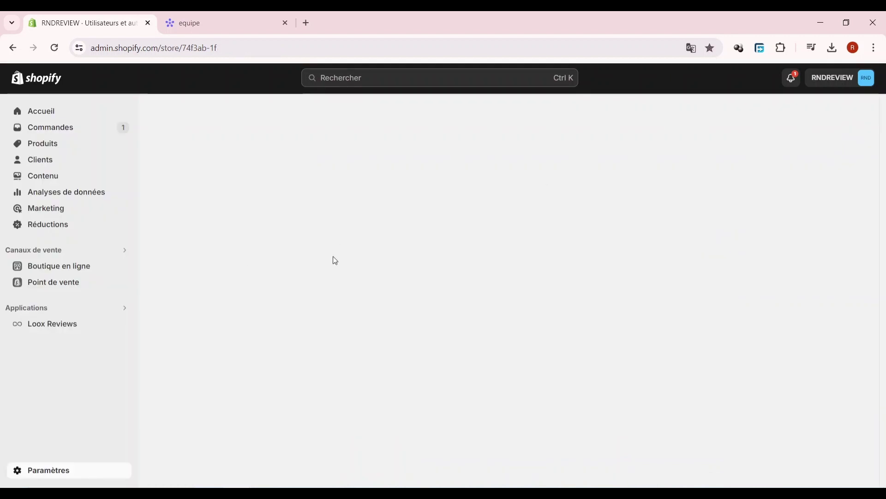
click(222, 22)
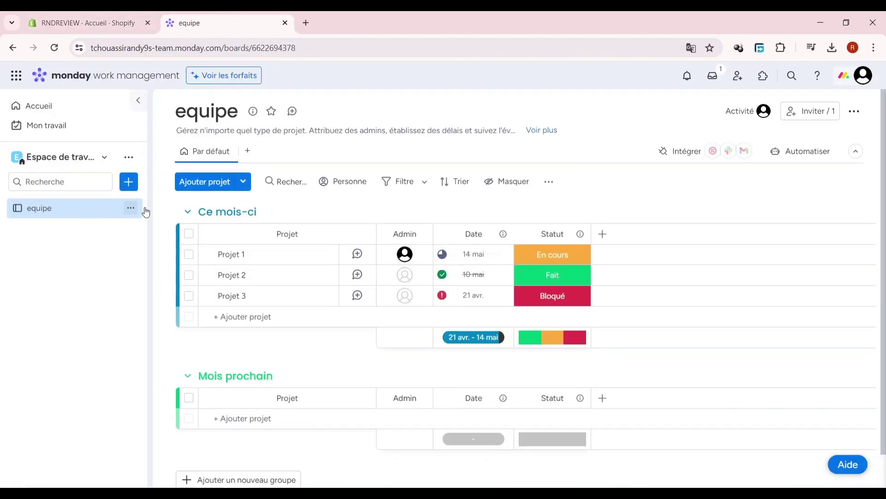
Step: Rename the Projet 1 item in the Ce mois-ci group as "produit de beaute"
click(234, 253)
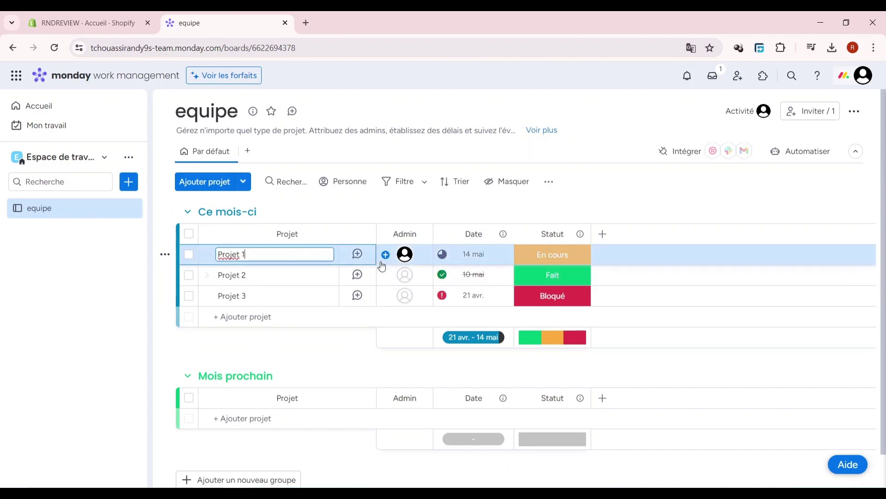
triple_click(292, 252)
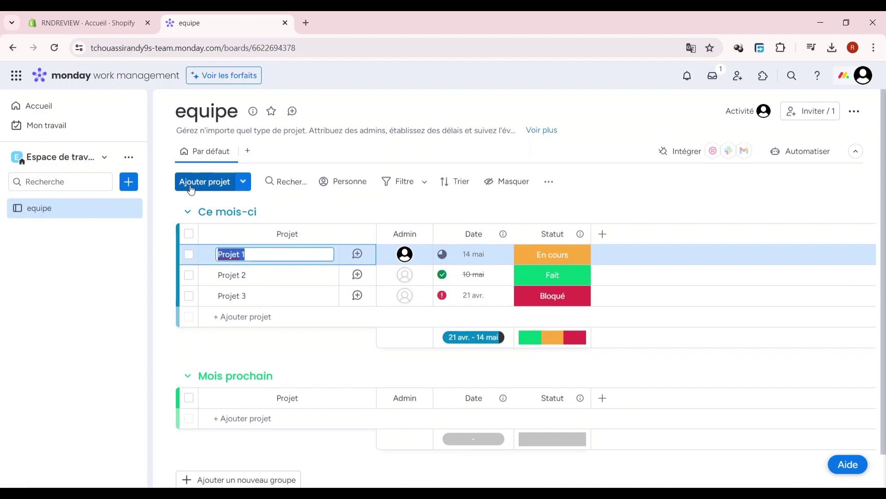
text(produit de beaute)
Step: Invite a new member by e-mail as an additional admin of the produit de beaute project, using the pasted e-mail address
click(405, 254)
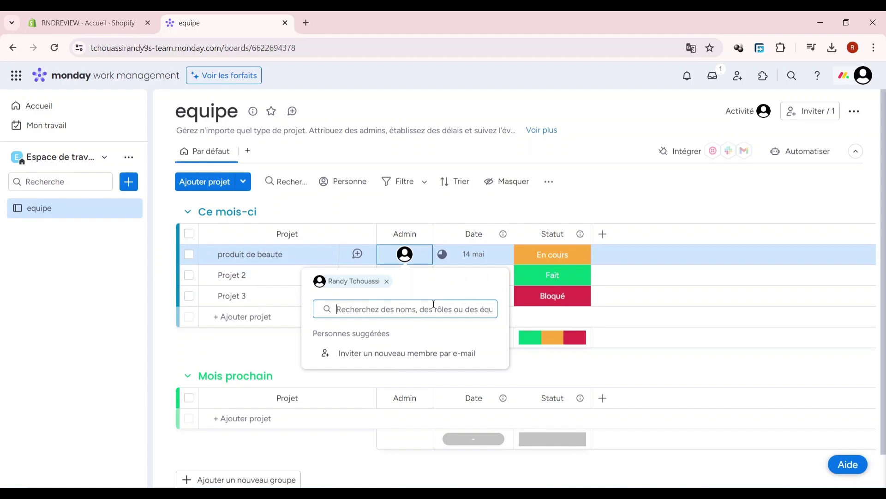
click(424, 354)
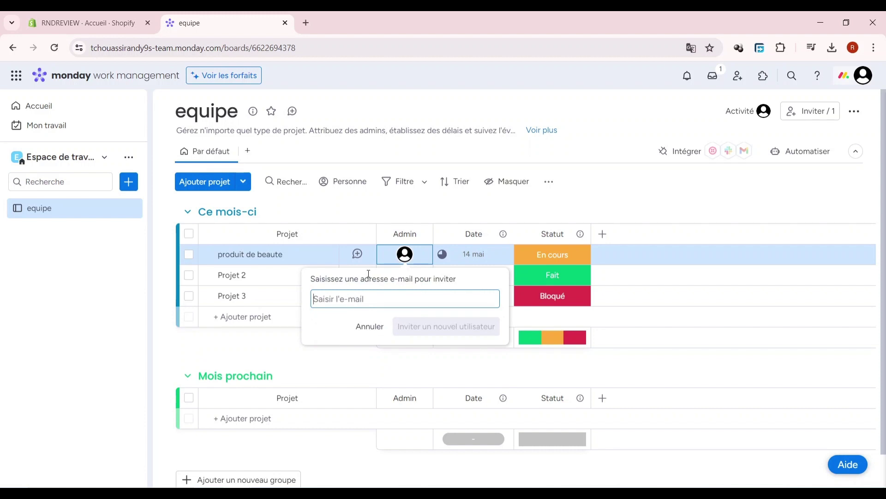
key(ctrl+v)
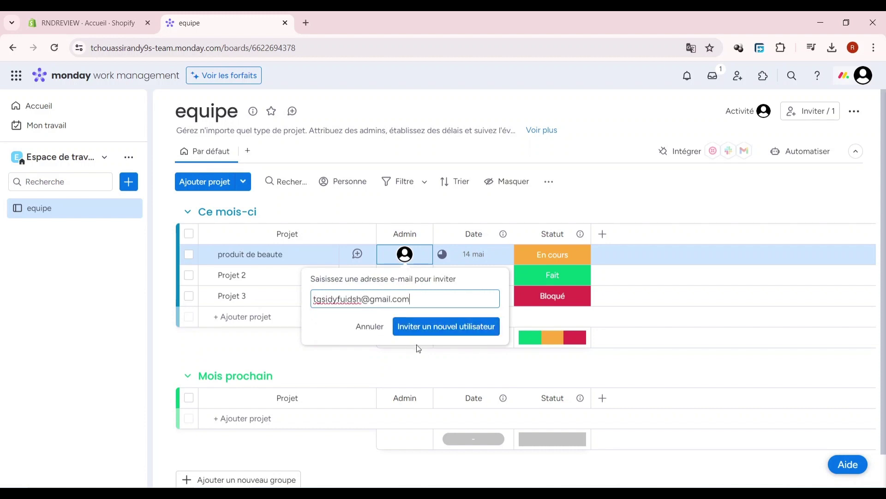
click(427, 333)
Step: Set the produit de beaute project's date to 15 May 2024 and choose En cours as its status
click(481, 254)
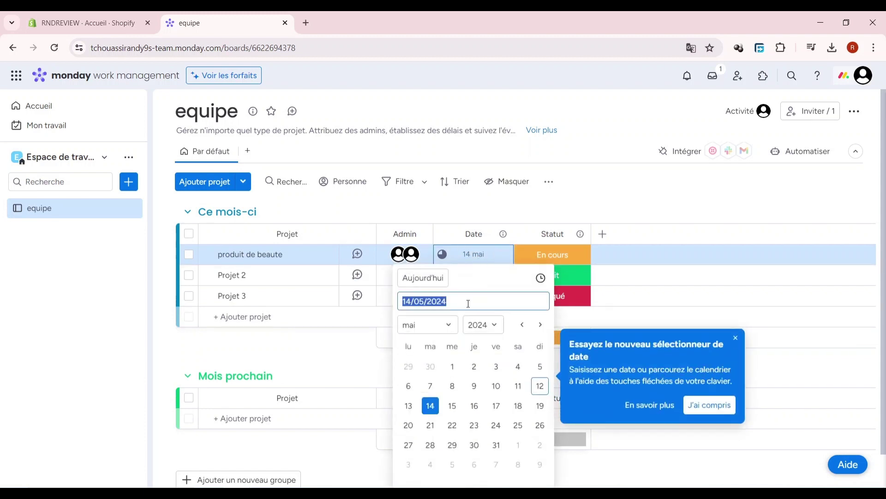
click(452, 366)
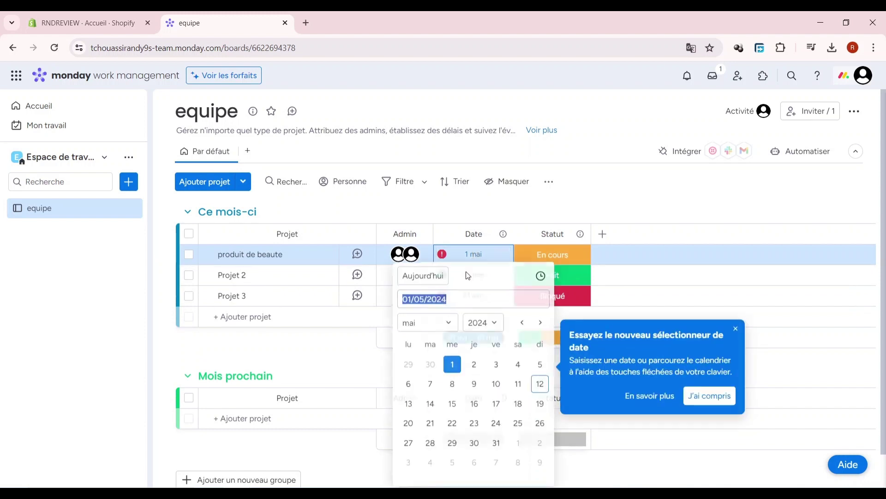
click(473, 254)
click(461, 408)
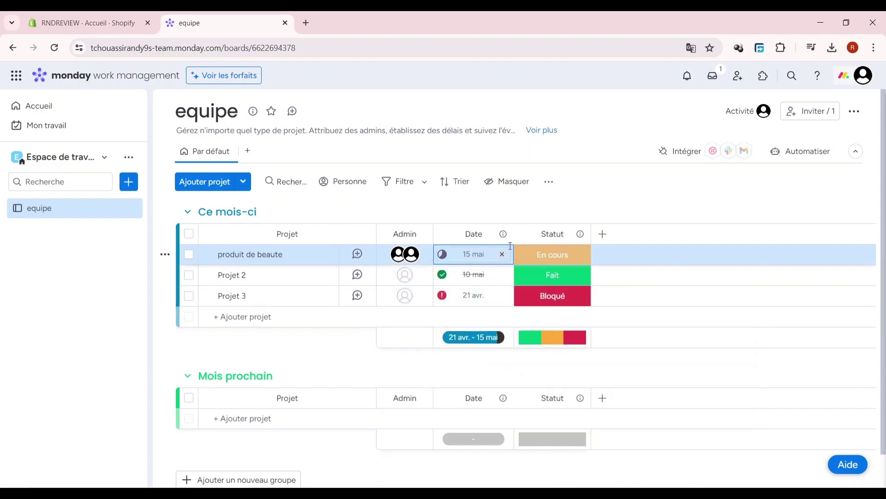
click(551, 252)
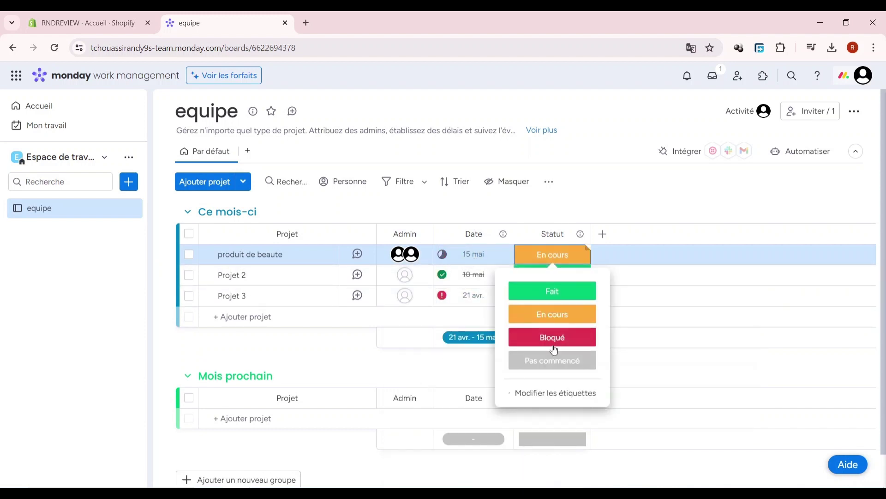
click(546, 317)
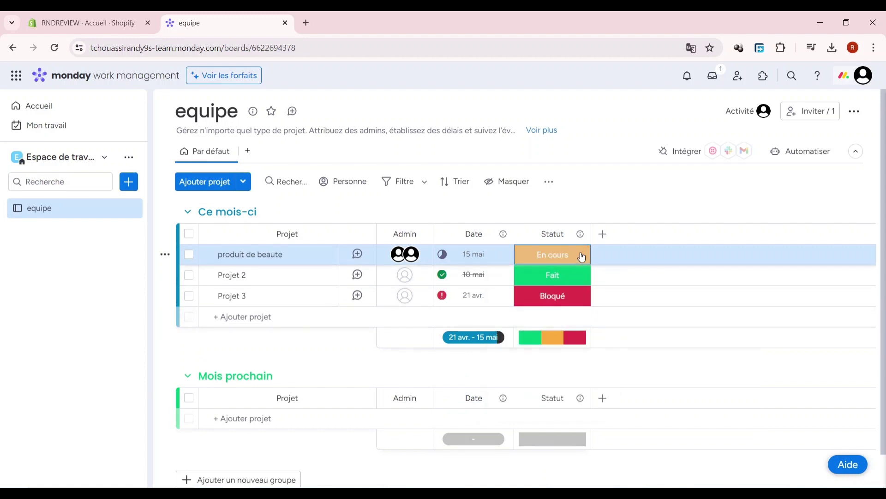
Step: Add an Échéances column to the board and set the produit de beaute timeline from 15 May to 5 June 2024
click(602, 234)
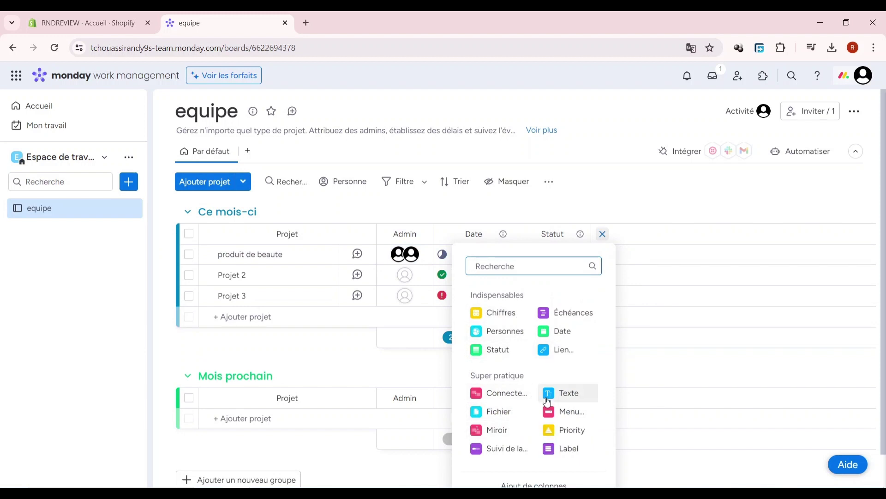
click(563, 312)
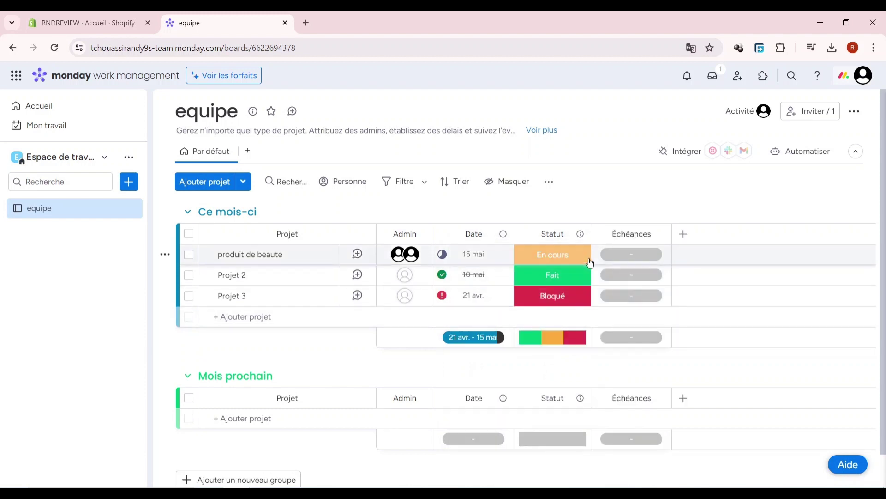
click(620, 255)
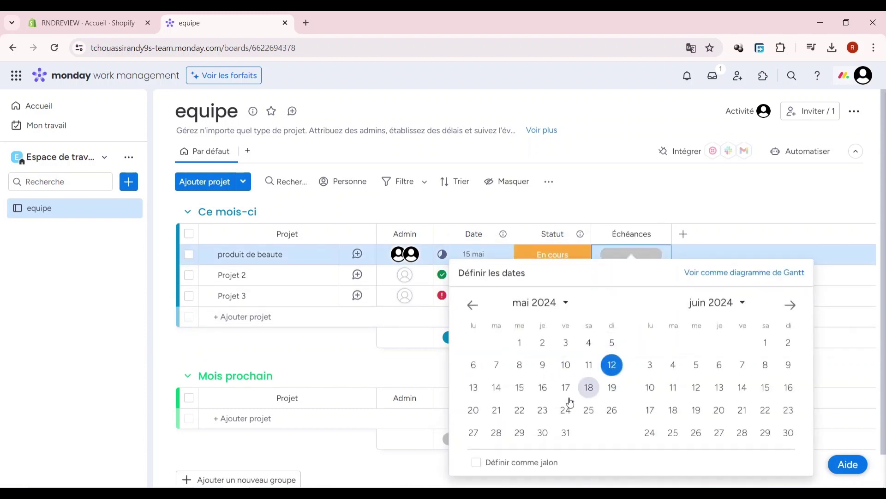
click(517, 388)
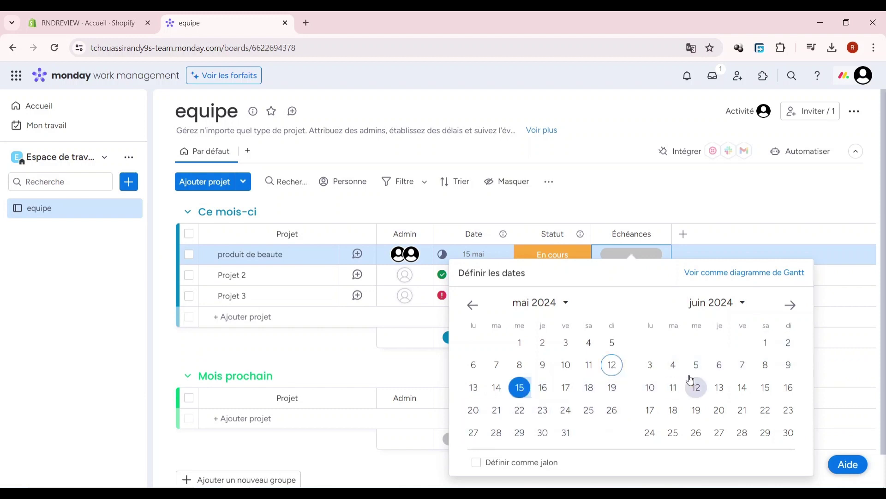
click(696, 365)
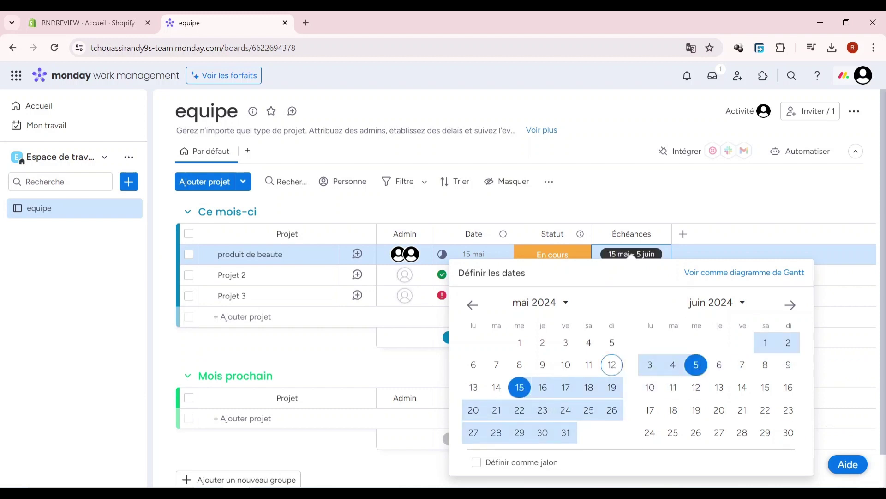
click(653, 271)
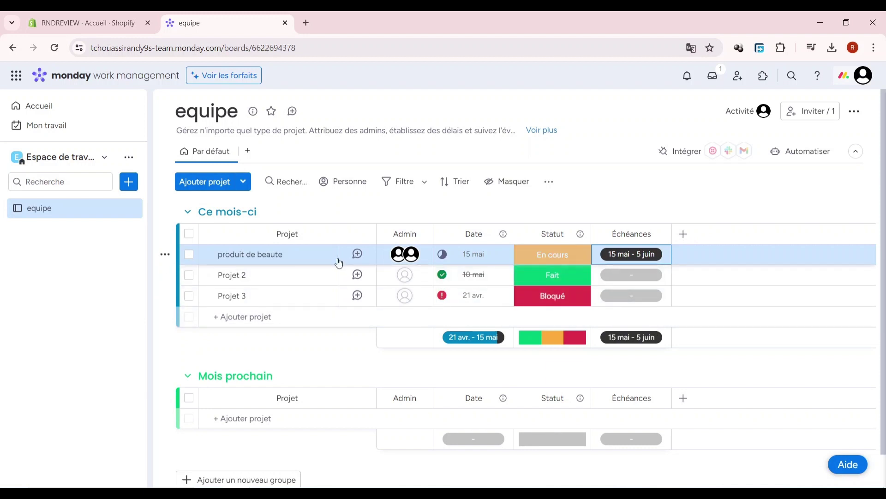
Step: Open the produit de beaute item's details to view its Mises à jour section, and close them again
click(165, 254)
click(115, 278)
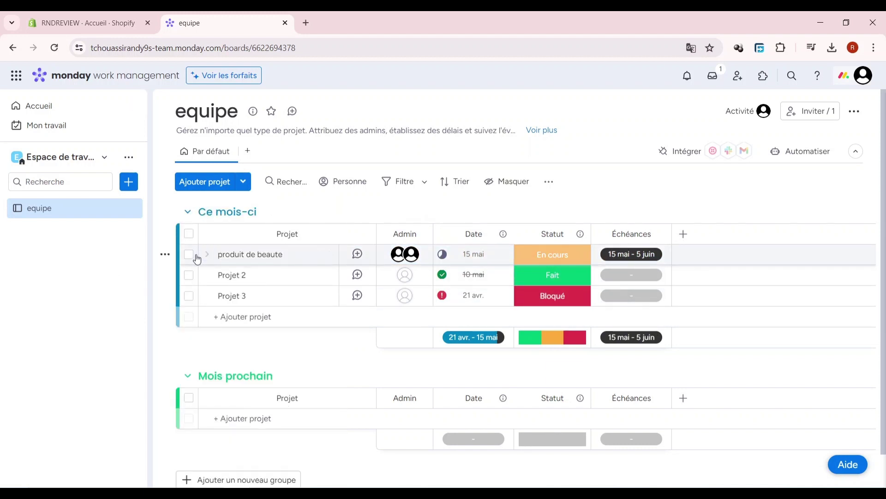
click(166, 254)
click(308, 224)
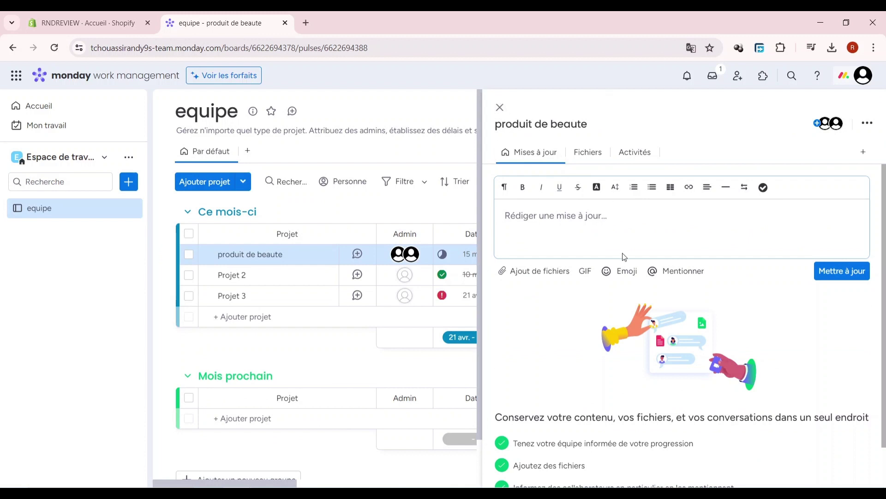
click(500, 107)
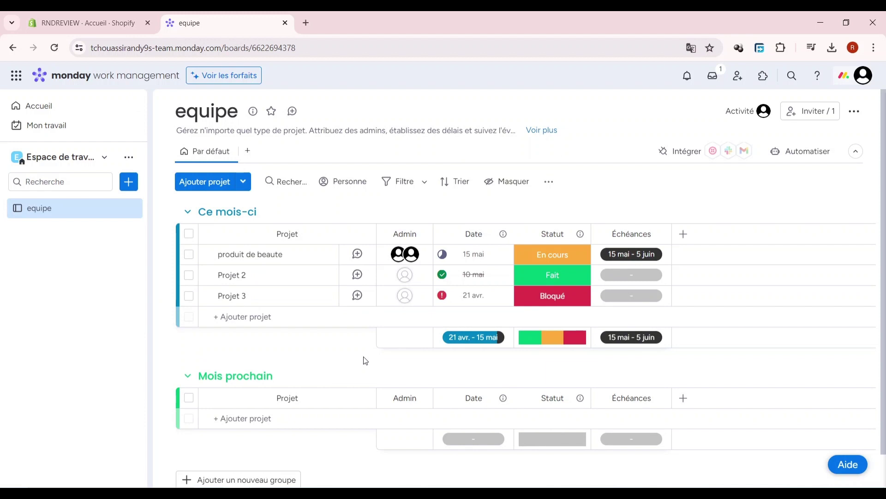
Step: Switch back to the Shopify admin home page
click(81, 23)
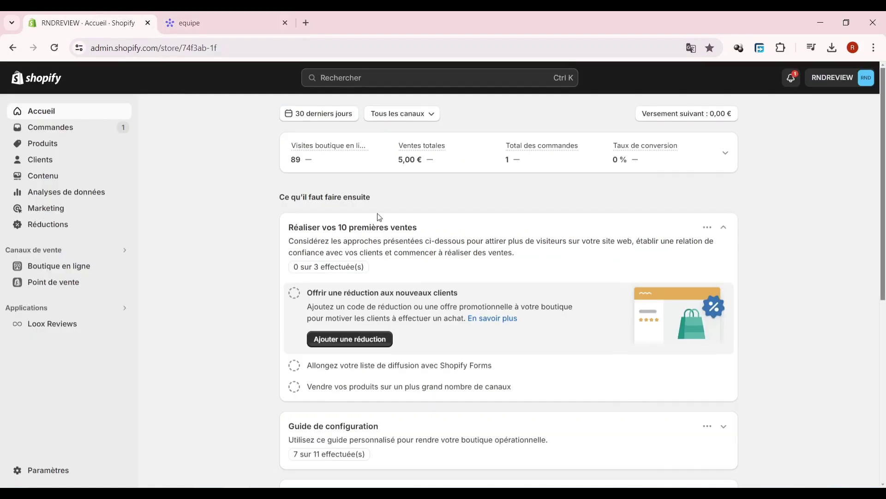